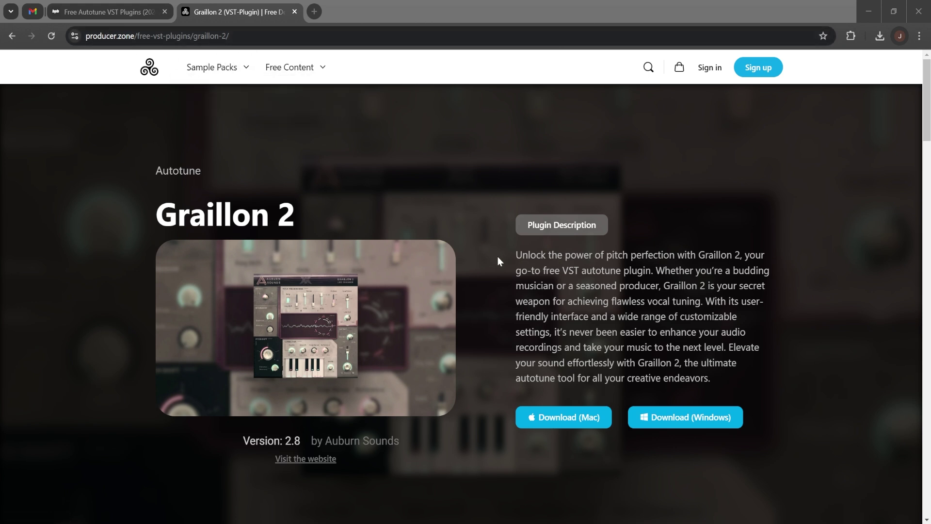
Save the Windows Graillon-FREE-2.8.zip (29.5 MB) from producer.zone into the Downloads folder
click(678, 417)
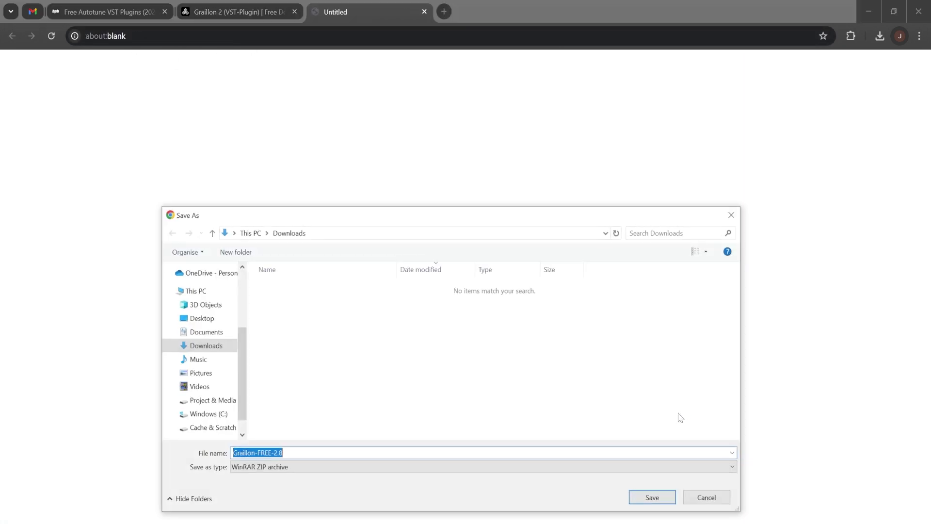
drag(324, 222, 354, 145)
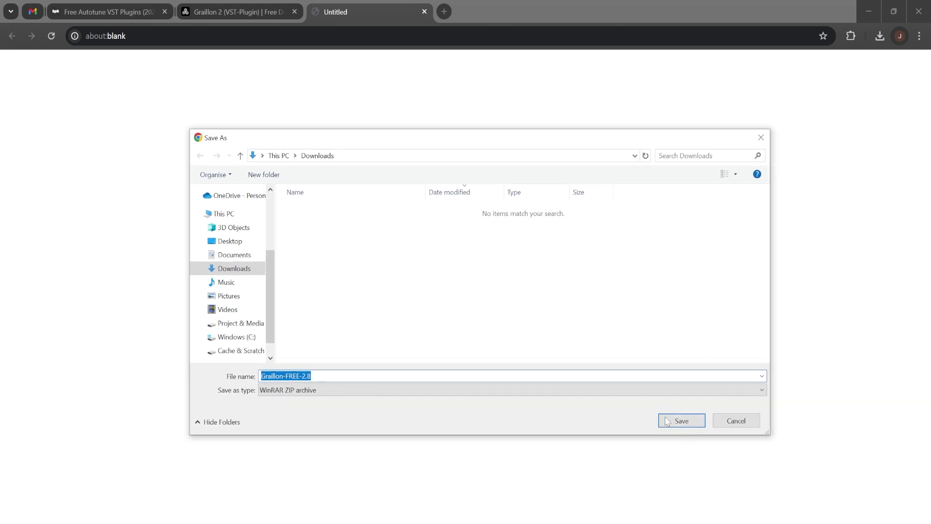
click(680, 424)
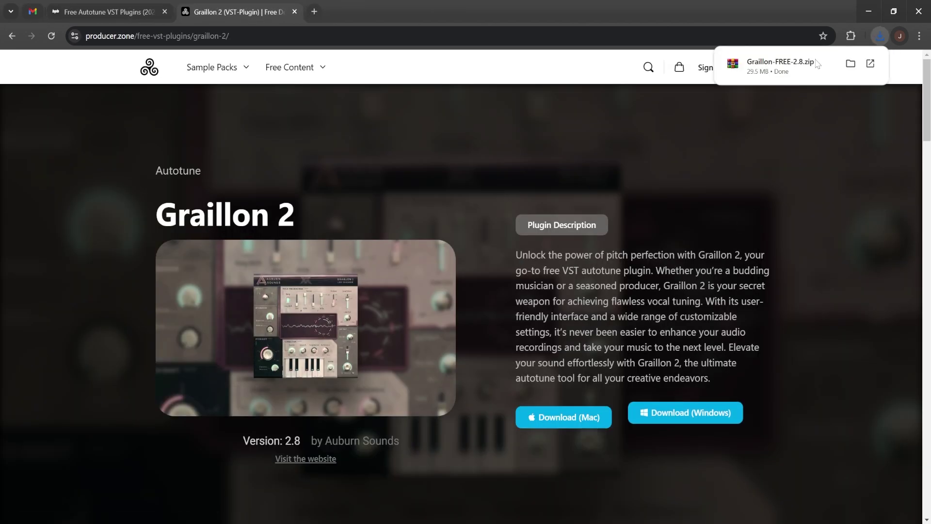
Show the downloaded ZIP in File Explorer and go to C:\Program Files
click(850, 64)
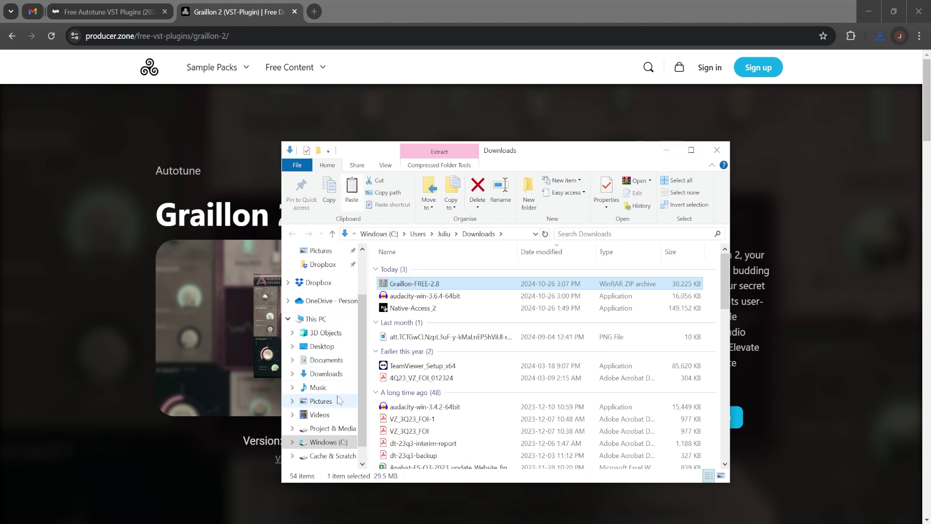
scroll(313, 415, down, 1)
click(314, 415)
scroll(398, 412, down, 1)
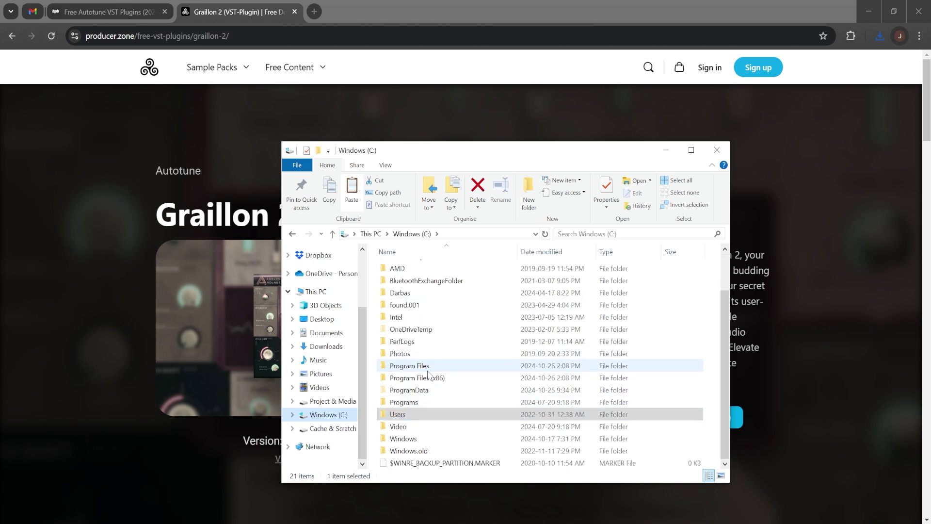
double_click(410, 366)
Browse the Program Files folders (VideoLAN, VSTPlugins, Sony), ending on Steinberg
click(429, 371)
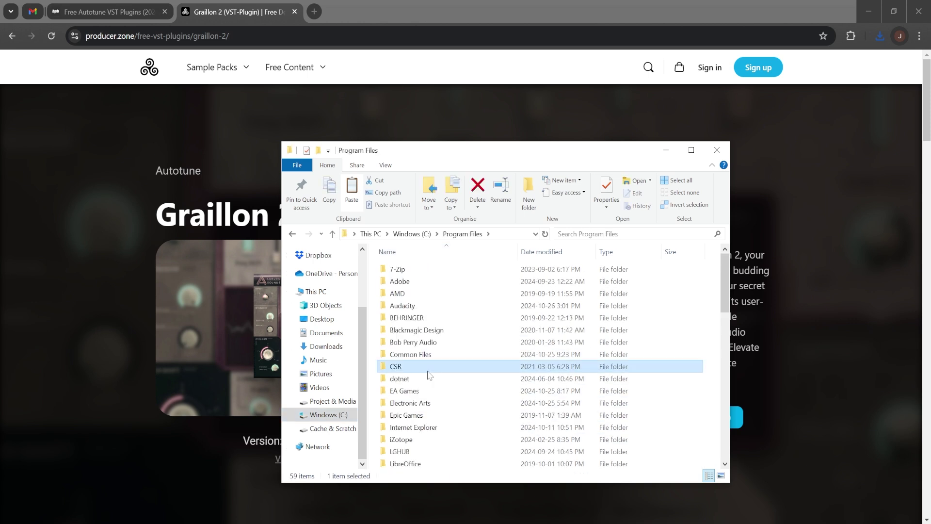
key(v)
key(s)
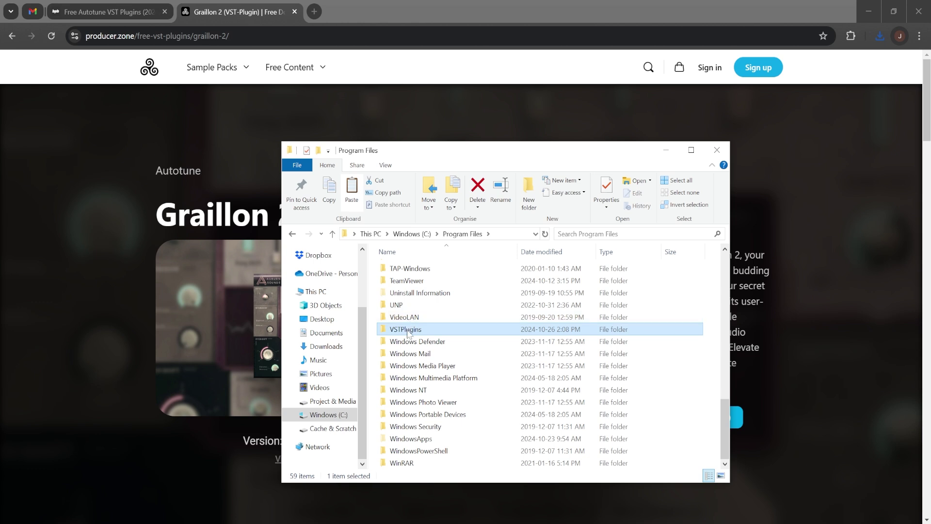
key(s)
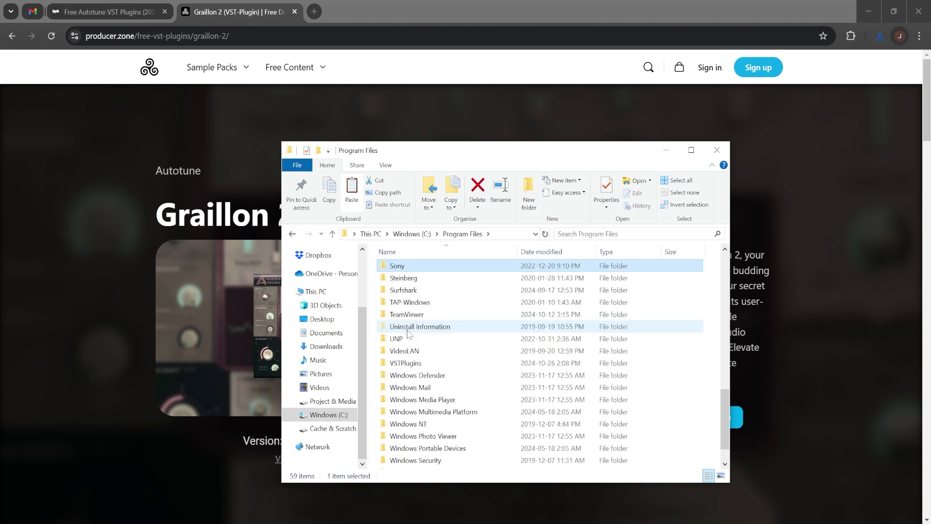
click(411, 280)
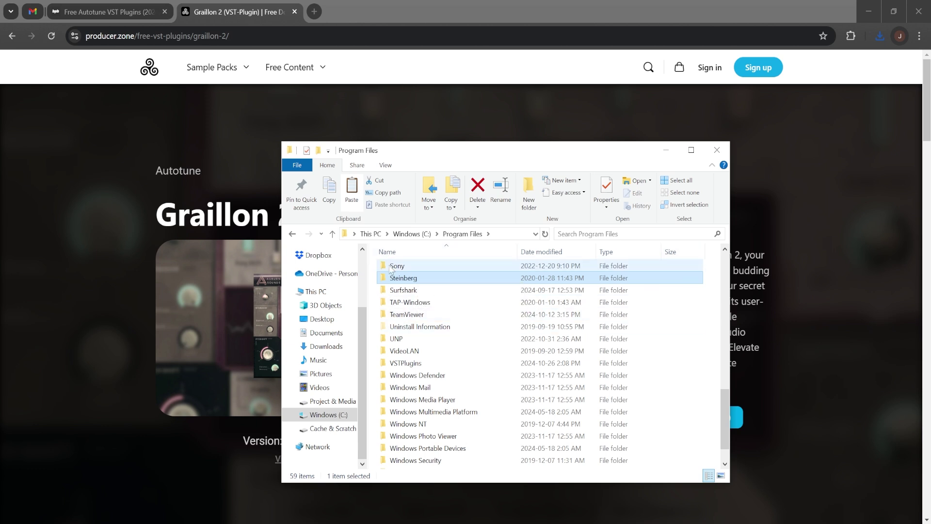
Create a new folder named VST in Program Files and enter it
right_click(376, 288)
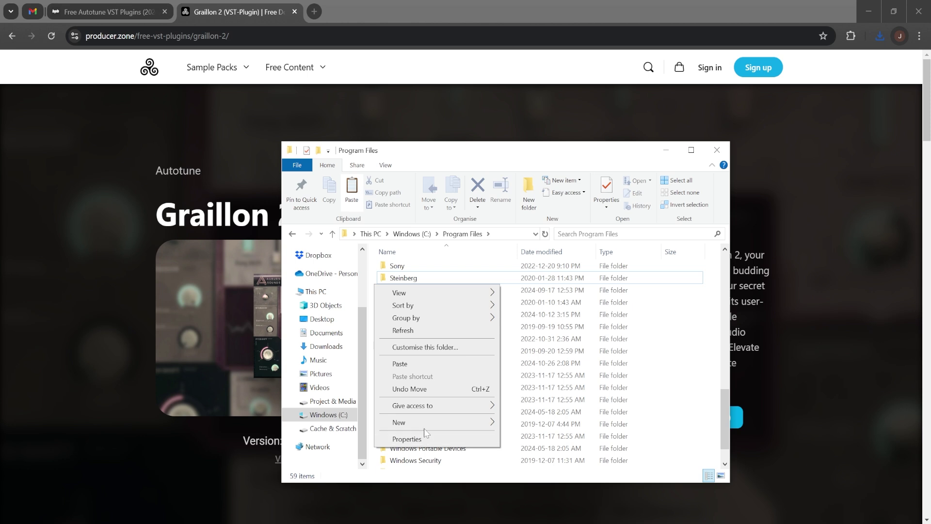
mouse_move(427, 423)
click(523, 422)
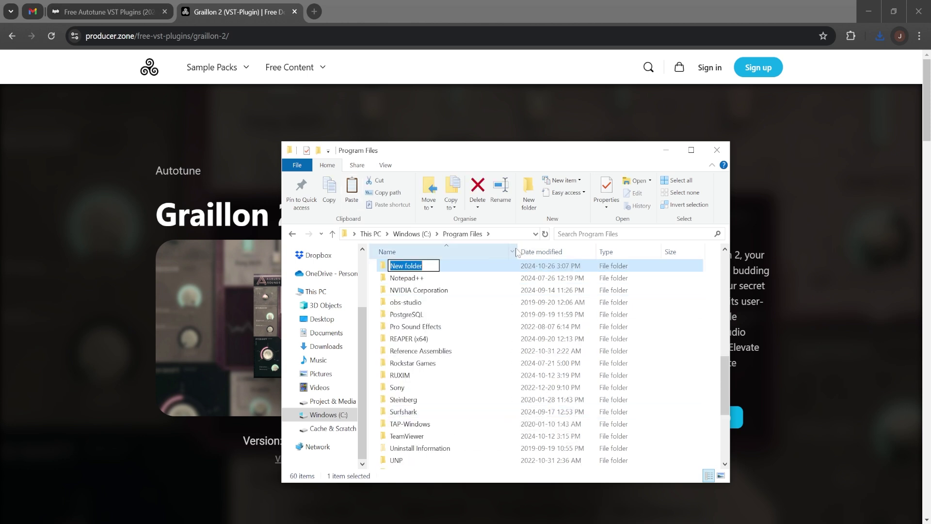
text(VST)
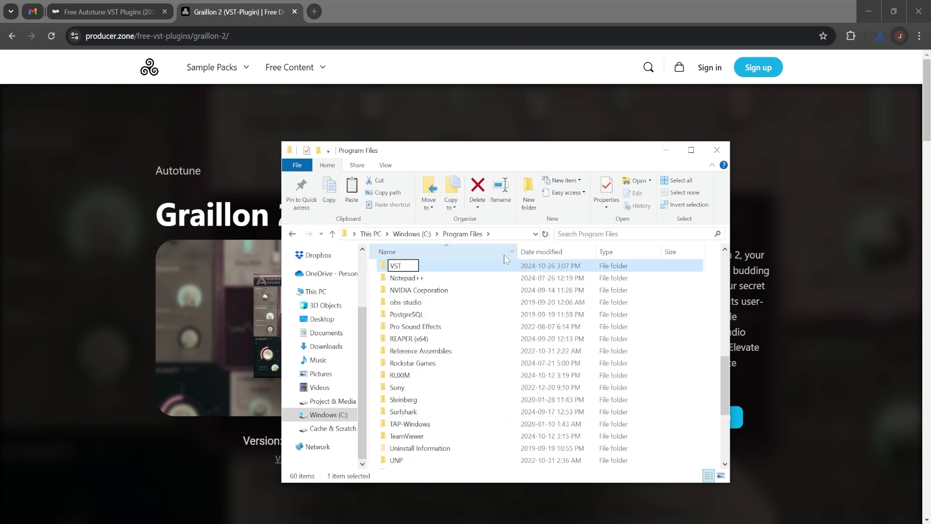
key(Return)
key(Return)
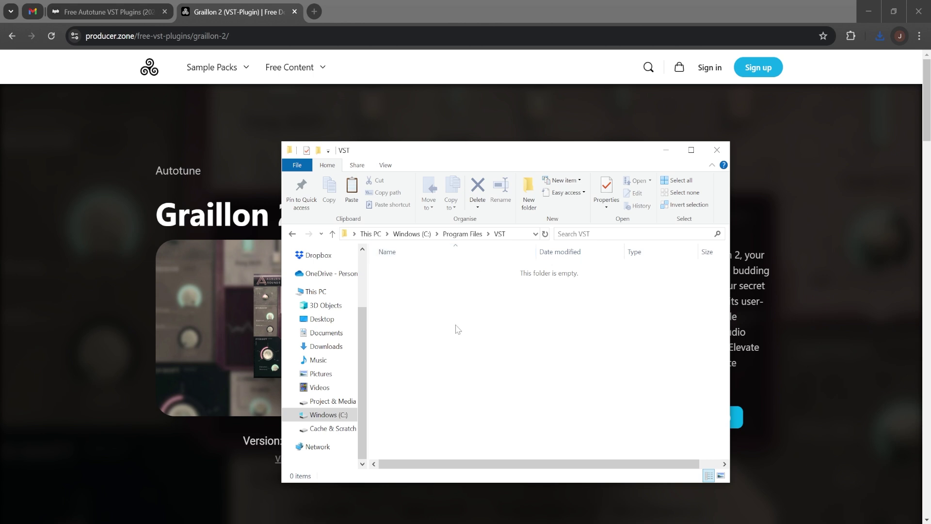
Paste the Graillon-FREE-2.8 ZIP into VST, granting administrator permission
right_click(456, 325)
click(480, 404)
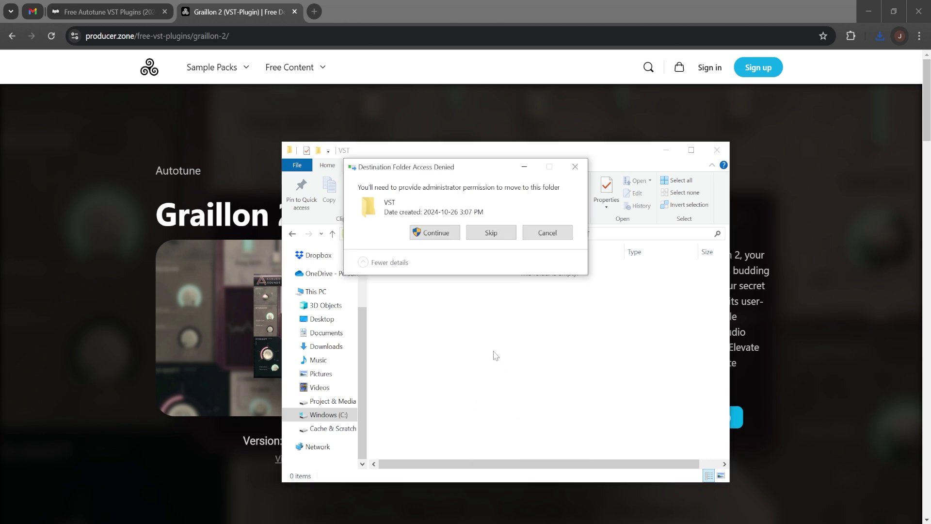
click(435, 233)
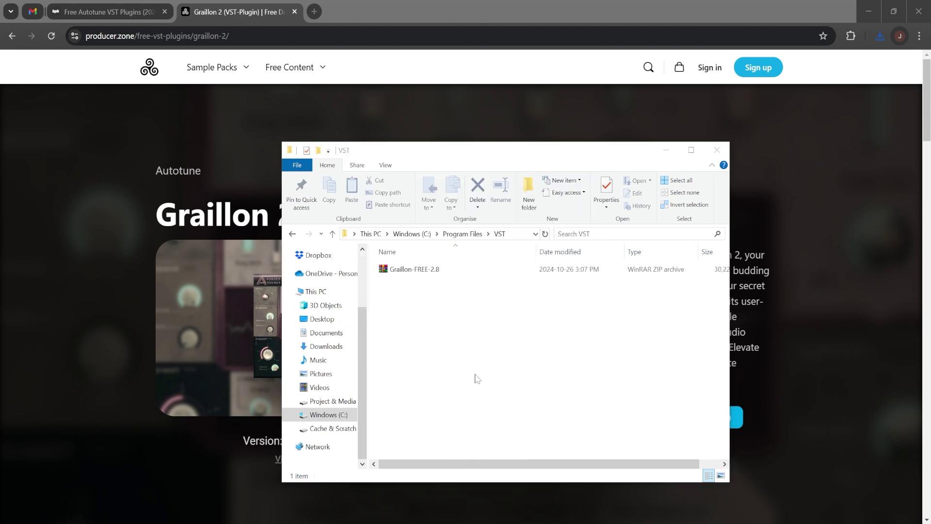
Extract the ZIP in place and open Graillon-FREE-2.8\Windows
right_click(419, 275)
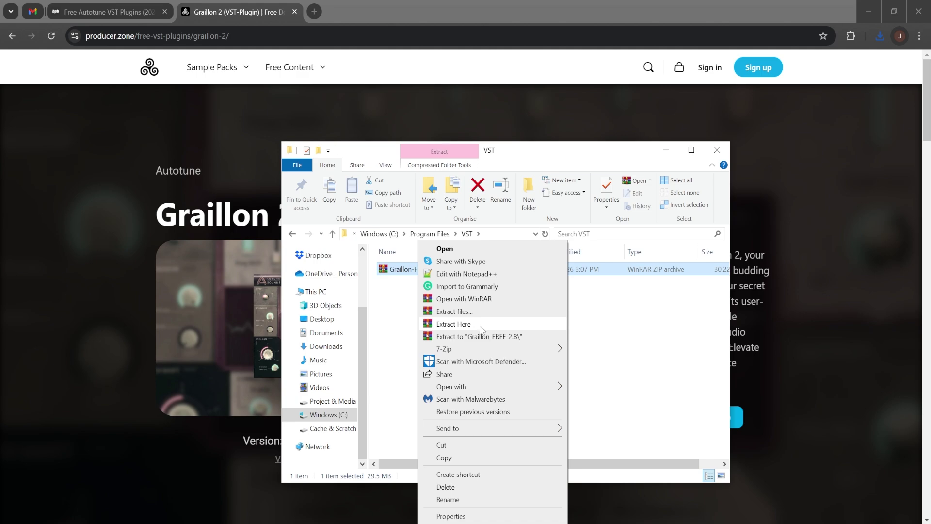
click(453, 329)
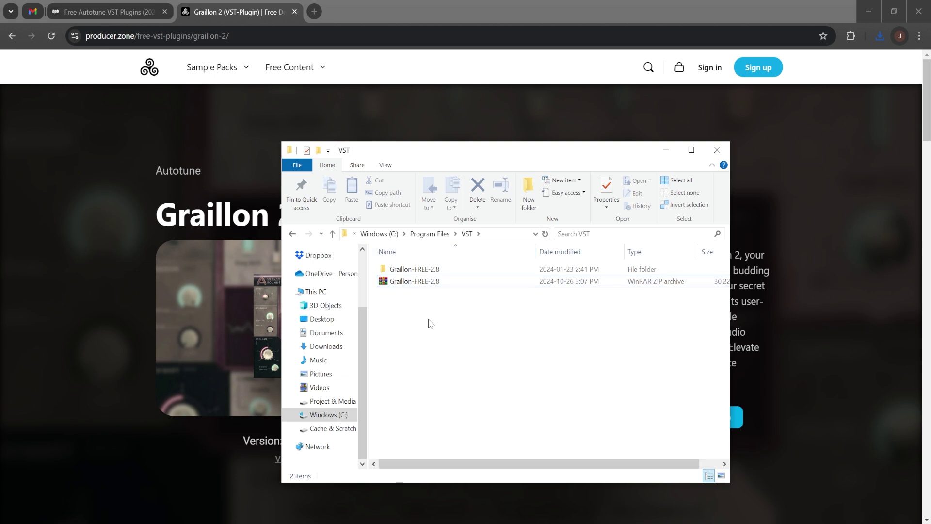
double_click(421, 270)
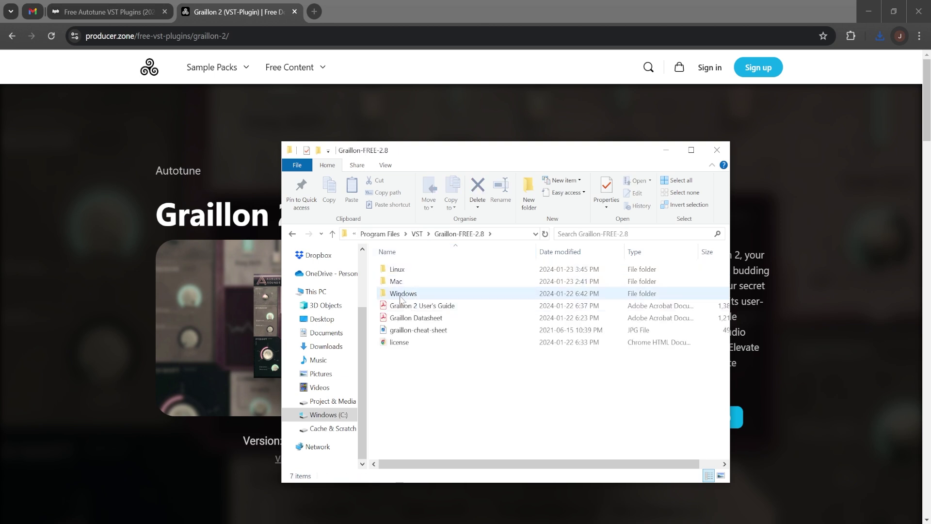
double_click(421, 293)
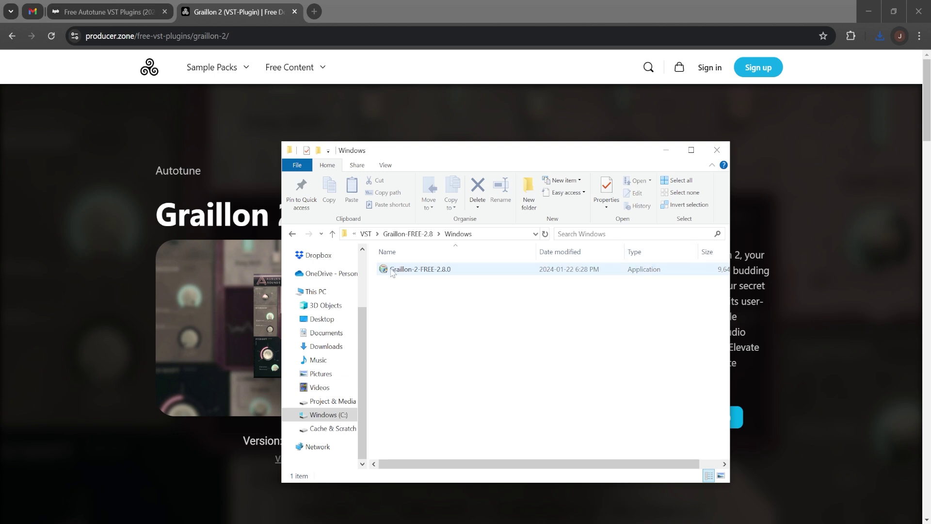
Run the Graillon 2 v2.8.0 installer, accepting C:\Program Files\VSTPlugins as the VST folder
double_click(405, 270)
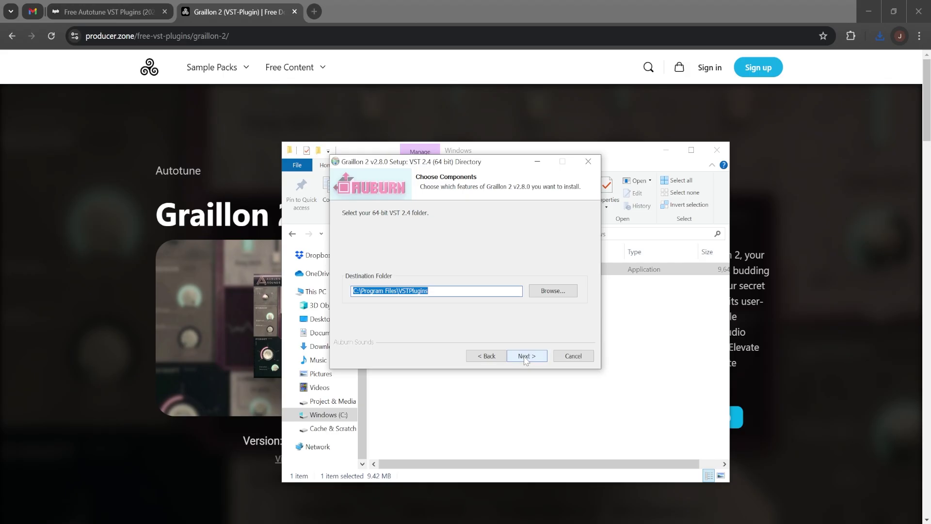
click(500, 357)
click(540, 357)
click(540, 357)
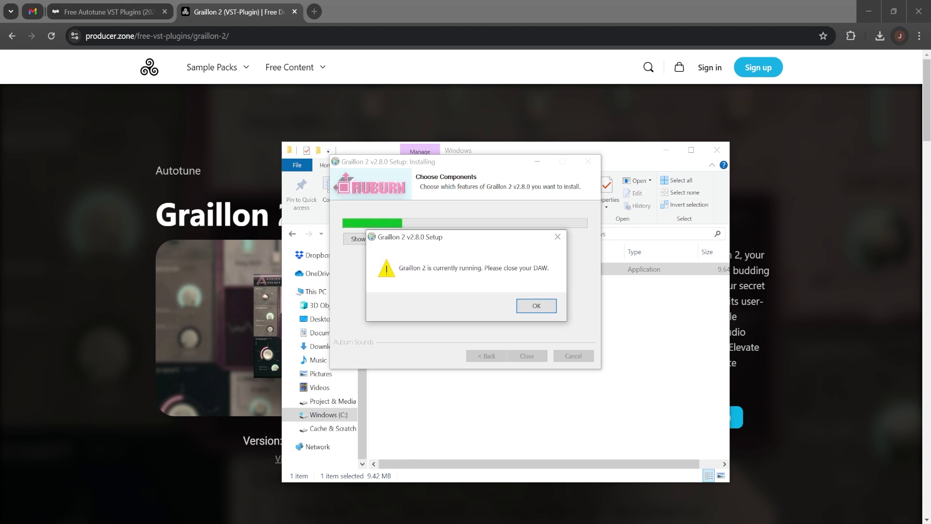
Close Adobe Audition without saving, dismiss the running-DAW warning, and close the finished installer
mouse_move(412, 470)
click(416, 450)
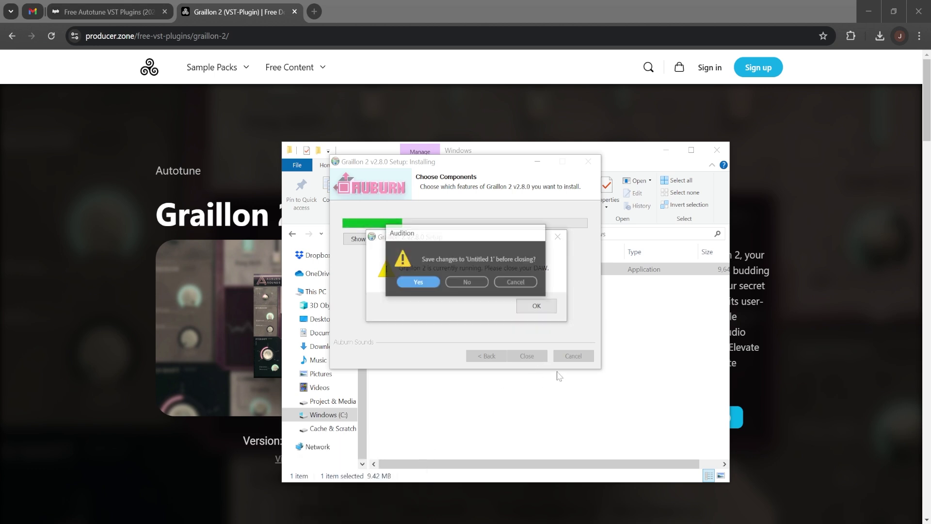
click(467, 281)
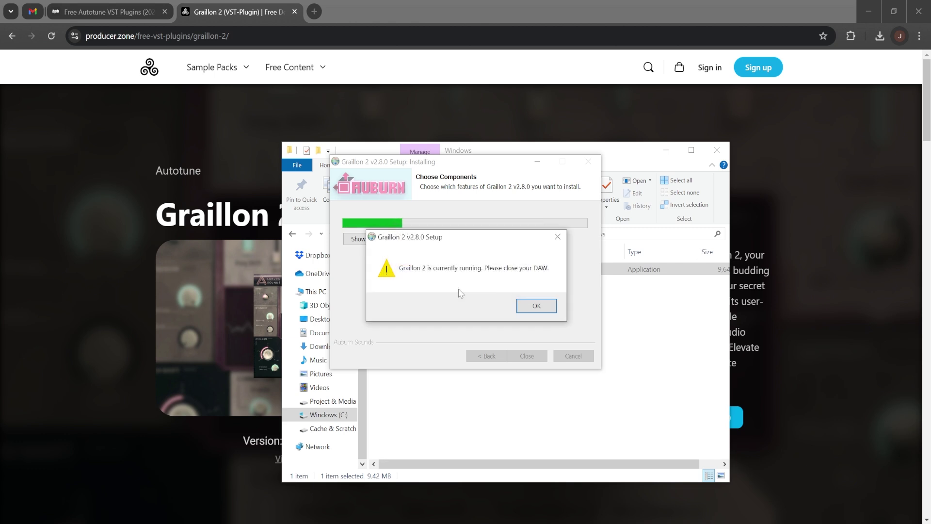
click(531, 311)
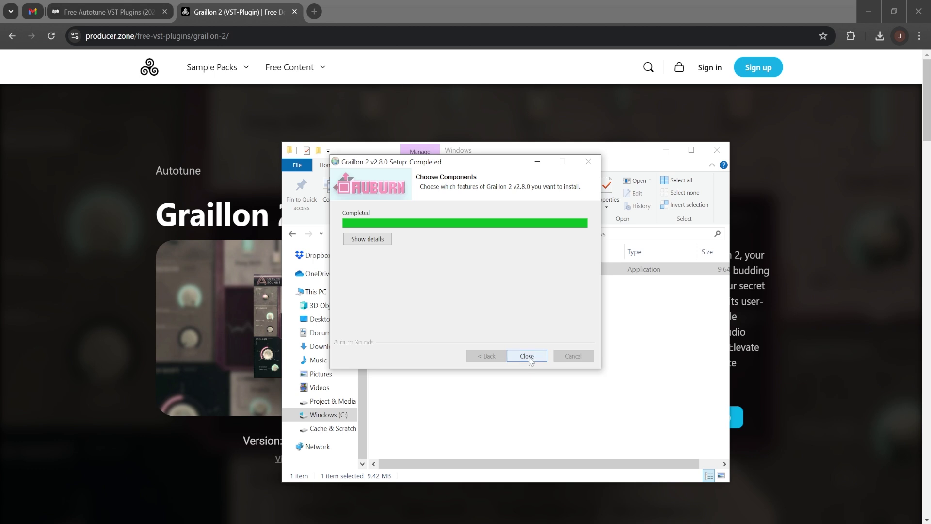
click(527, 357)
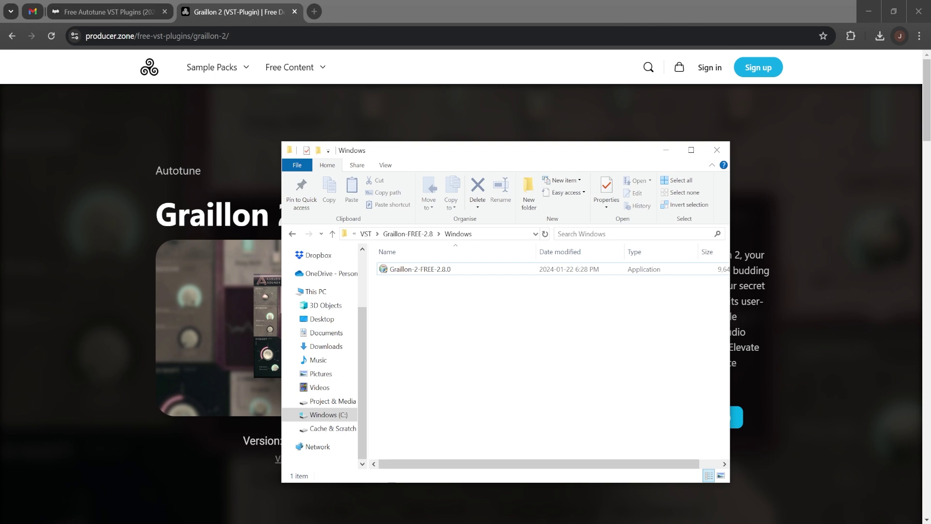
Launch Audacity from the Start menu's Recent list and dismiss its welcome message
key(super)
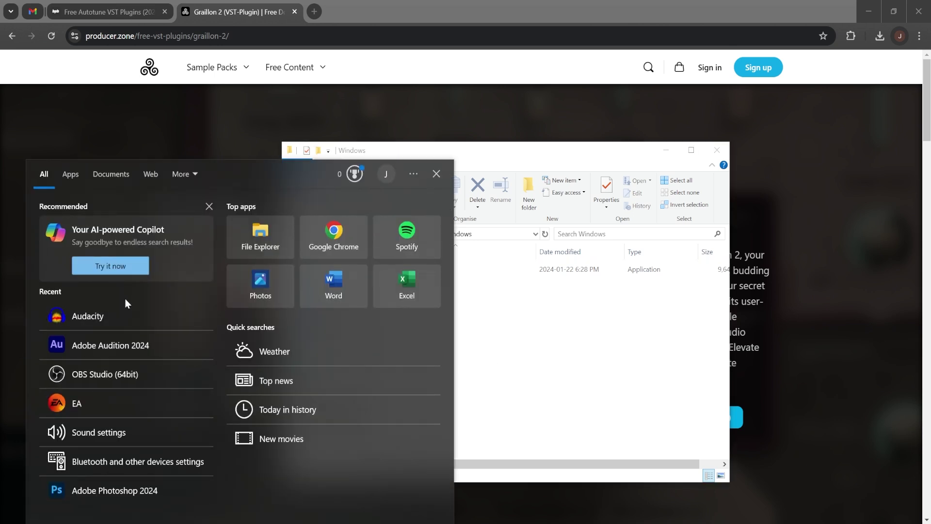
click(109, 314)
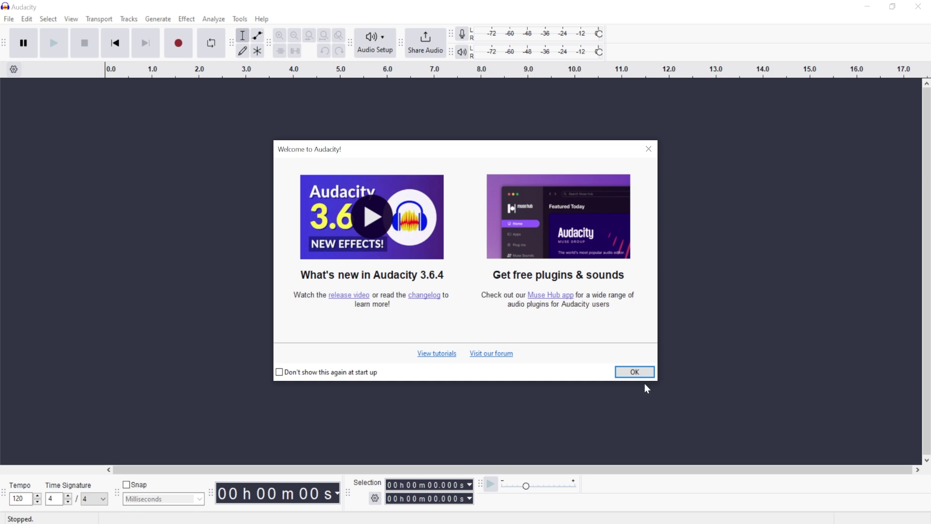
click(618, 372)
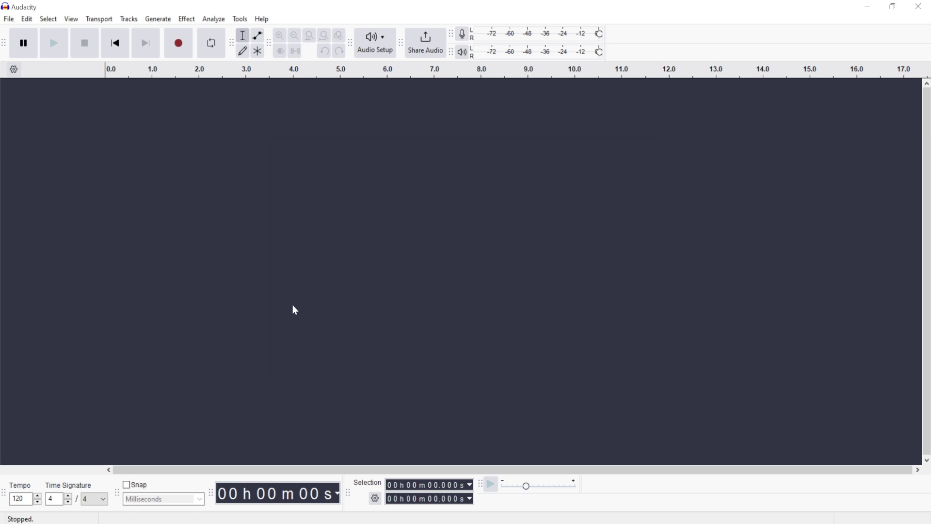
click(190, 19)
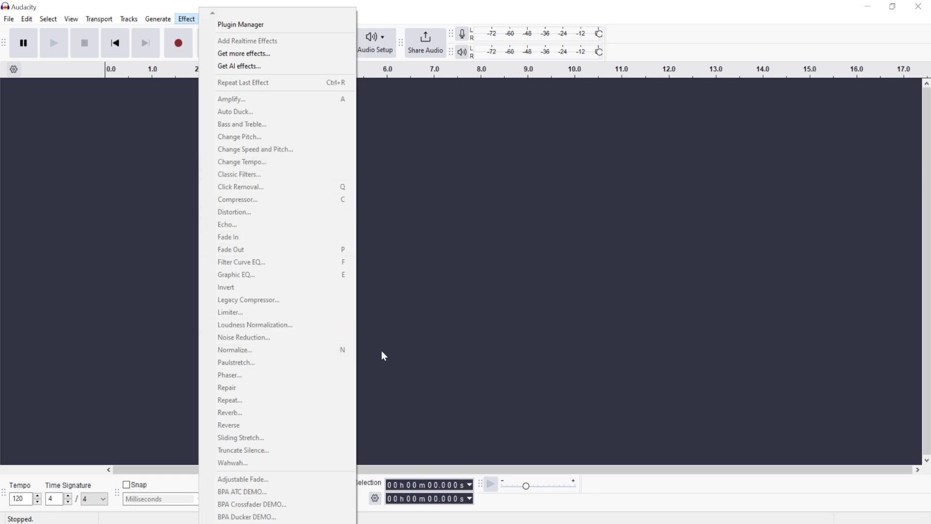
key(Down)
key(Down)
key(Down)
key(Down)
key(Down)
key(Down)
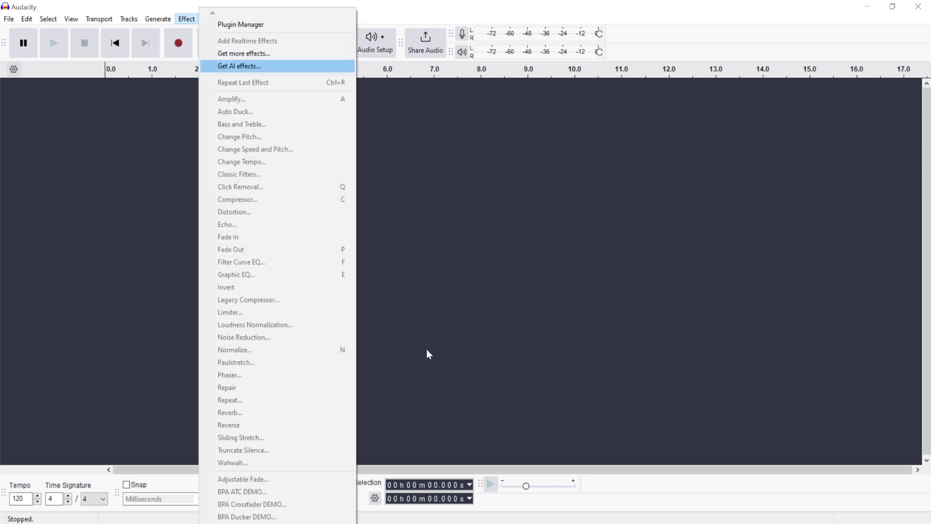
key(Down)
key(Down)
key(Down)
key(Down)
key(Down)
key(Down)
key(Down)
key(Down)
key(Down)
key(Down)
key(Down)
key(Down)
key(Down)
key(Down)
key(Down)
key(Down)
key(Down)
key(Down)
key(Down)
key(Down)
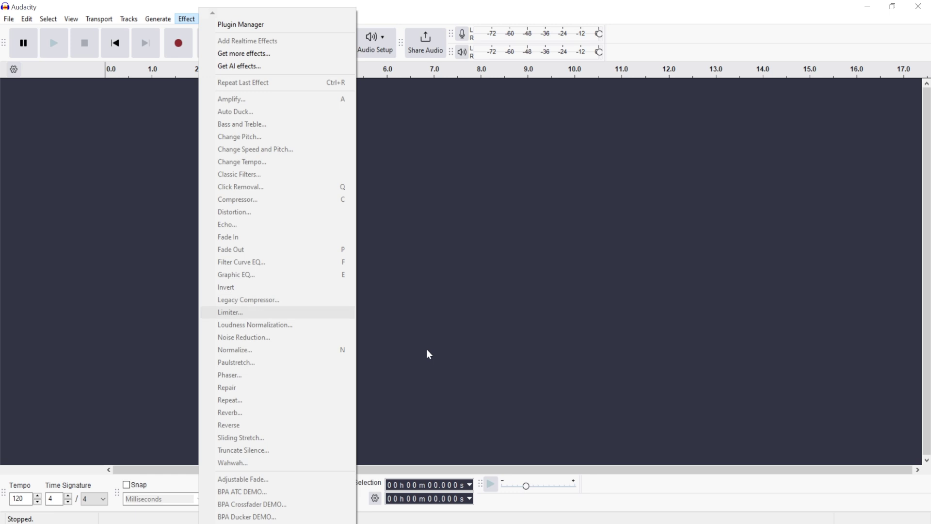
key(Down)
key(Down)
key(Down)
key(Down)
key(Down)
key(Down)
key(Down)
key(Down)
key(Down)
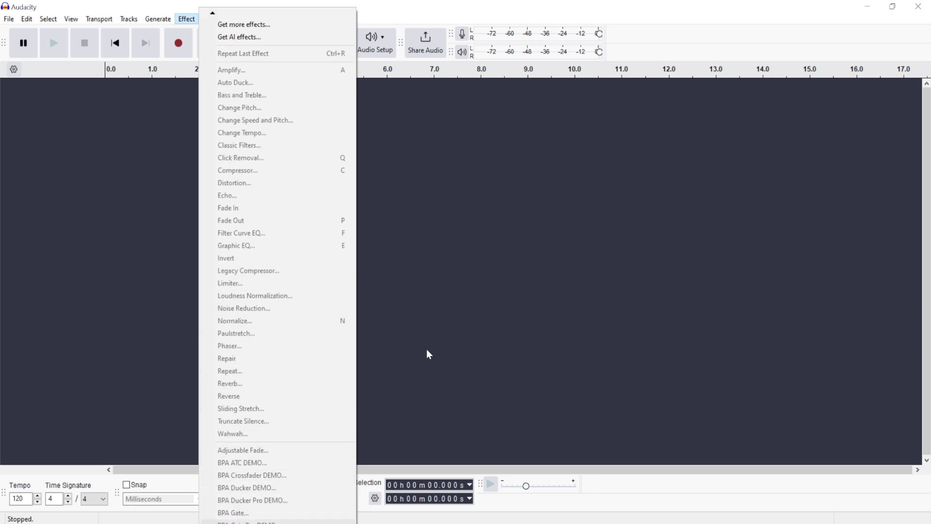
key(Down)
key(Down)
key(Down)
key(Down)
key(Down)
key(Down)
key(Down)
key(Down)
key(Down)
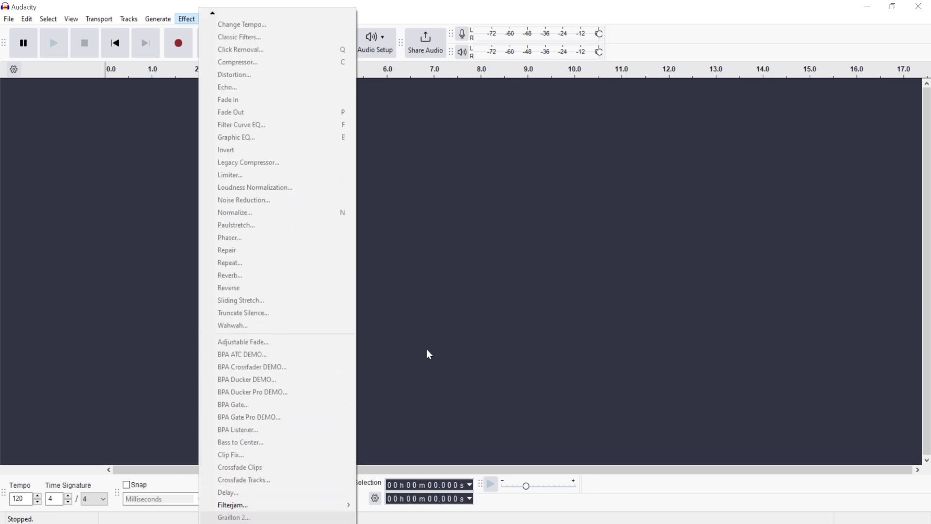
key(Down)
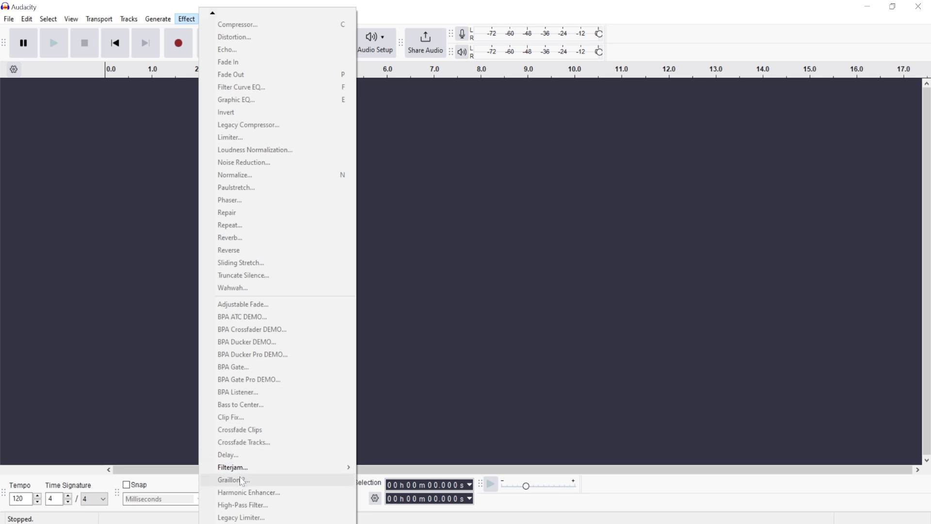
click(519, 185)
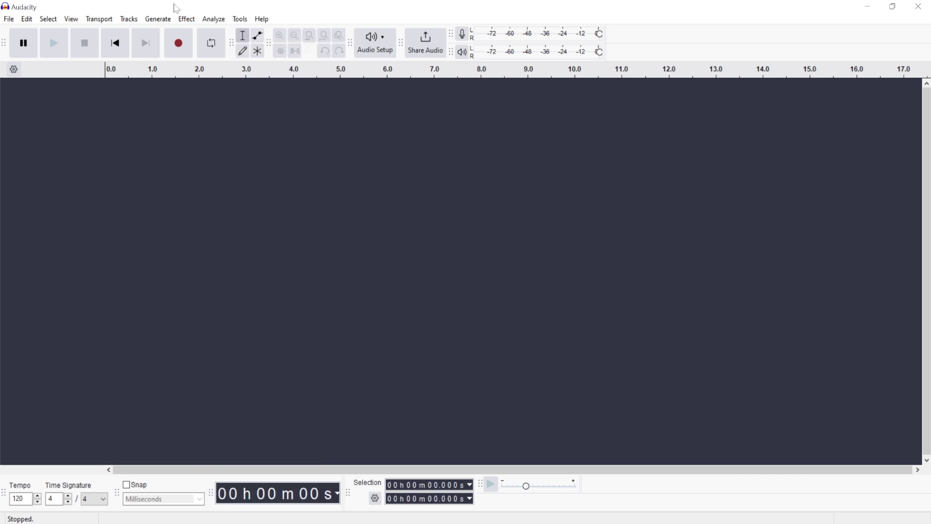
Make a brief test recording and set playback to the BEHRINGER UMC 204HD speakers
click(179, 43)
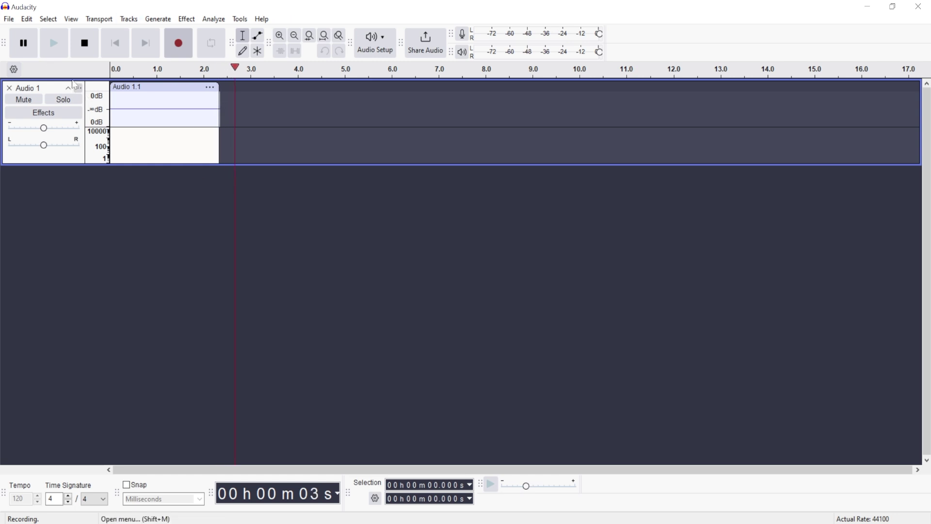
click(83, 45)
click(376, 42)
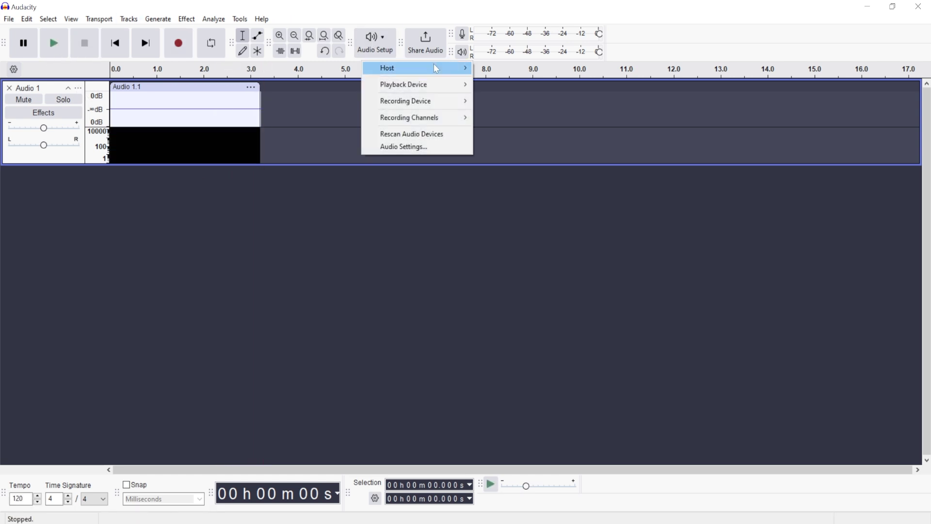
mouse_move(429, 90)
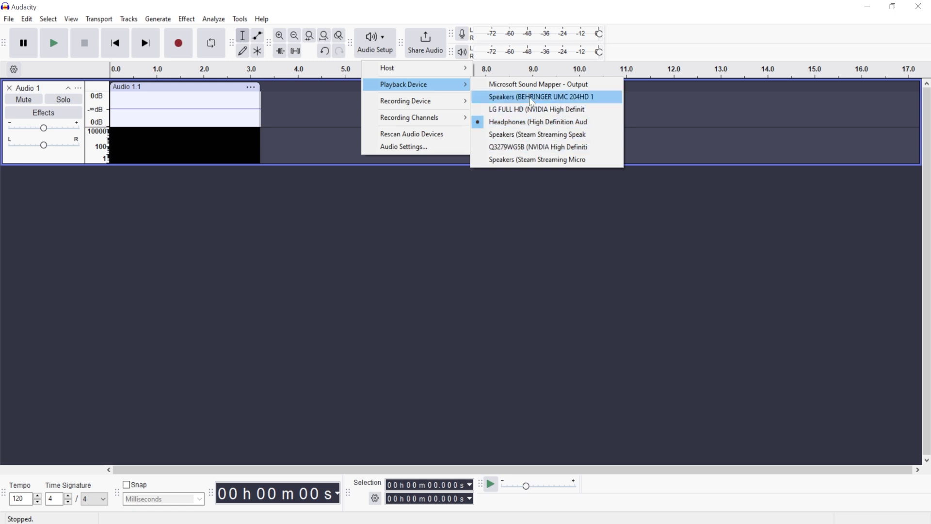
click(542, 97)
Set recording to the BEHRINGER UMC 204HD line input and delete the test track
click(375, 42)
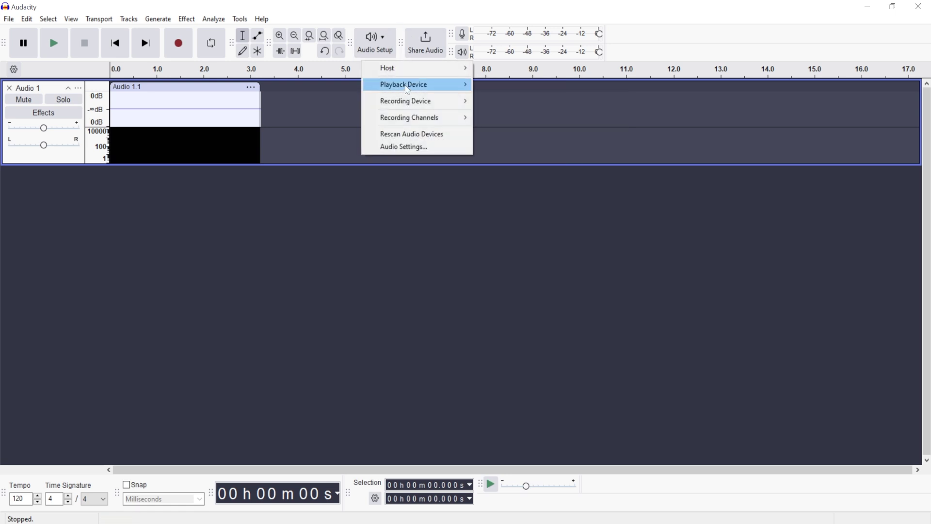
mouse_move(410, 109)
click(560, 115)
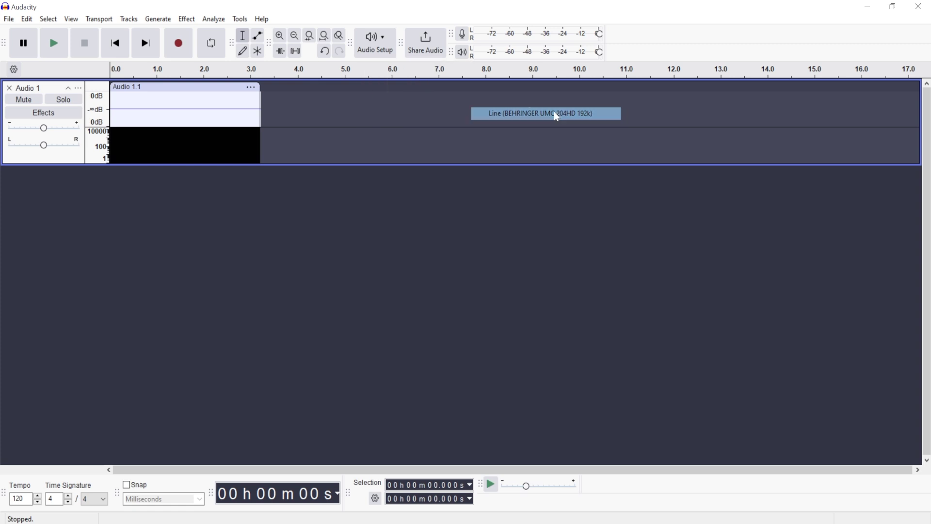
click(9, 89)
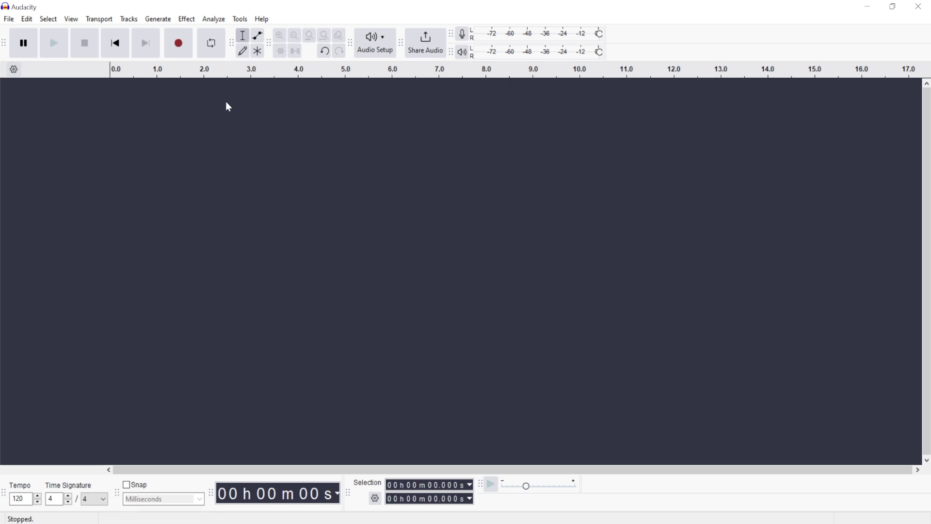
Record about ten seconds of speech onto Audio 1, enlarging the track's height
click(184, 46)
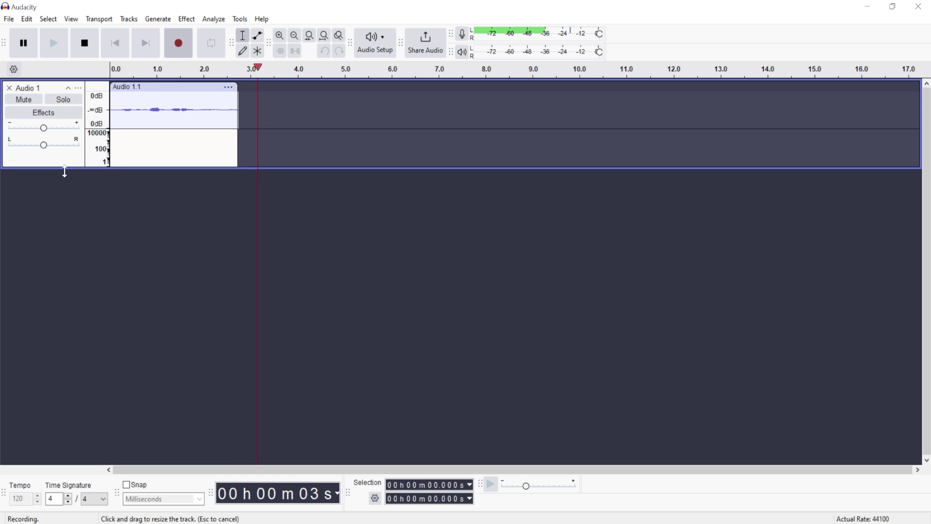
drag(65, 167, 73, 287)
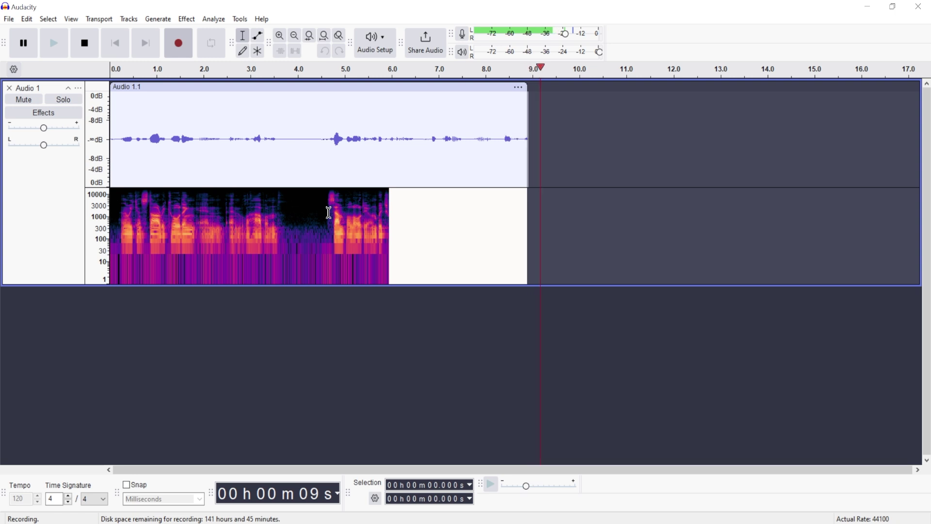
click(89, 48)
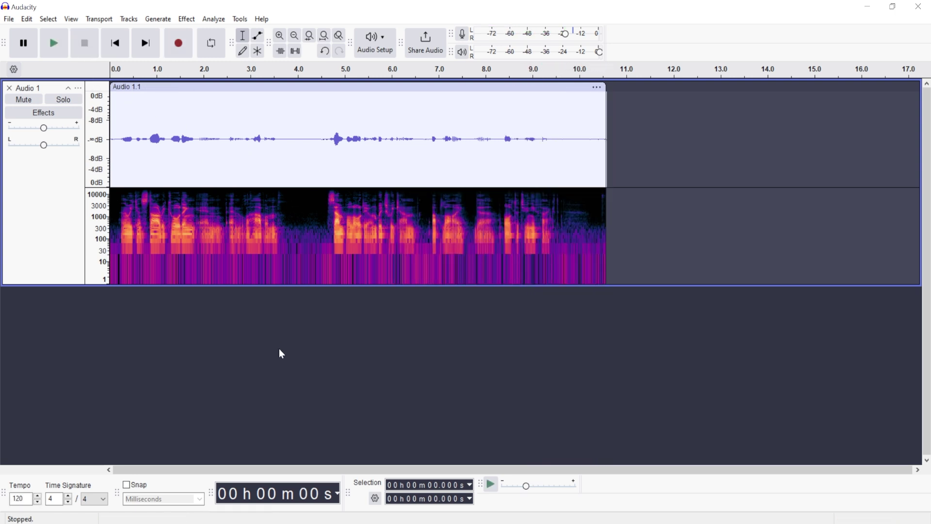
Select the entire recorded clip and choose Graillon 2 from the Effect menu
click(139, 146)
double_click(155, 148)
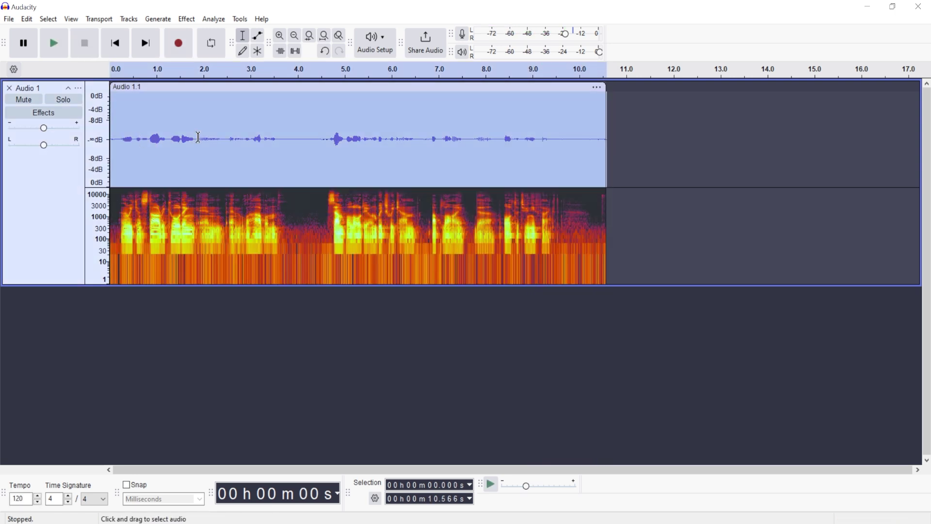
click(186, 19)
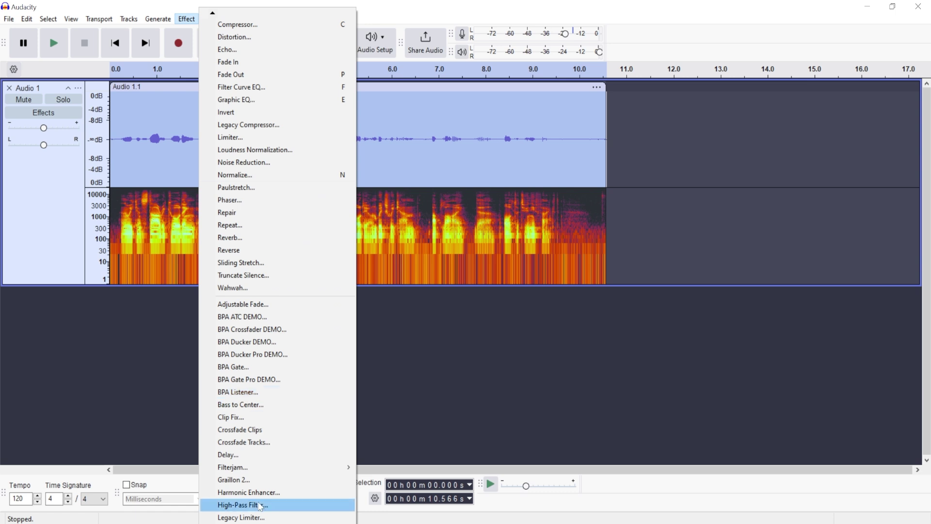
click(240, 479)
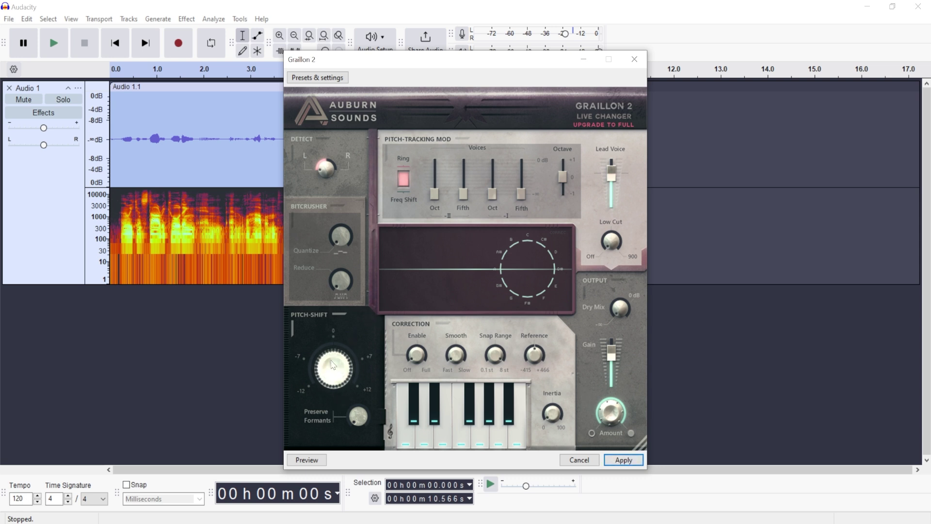
Nudge the pitch shift, turn up Correction Enable, and preview the result
drag(333, 365, 315, 327)
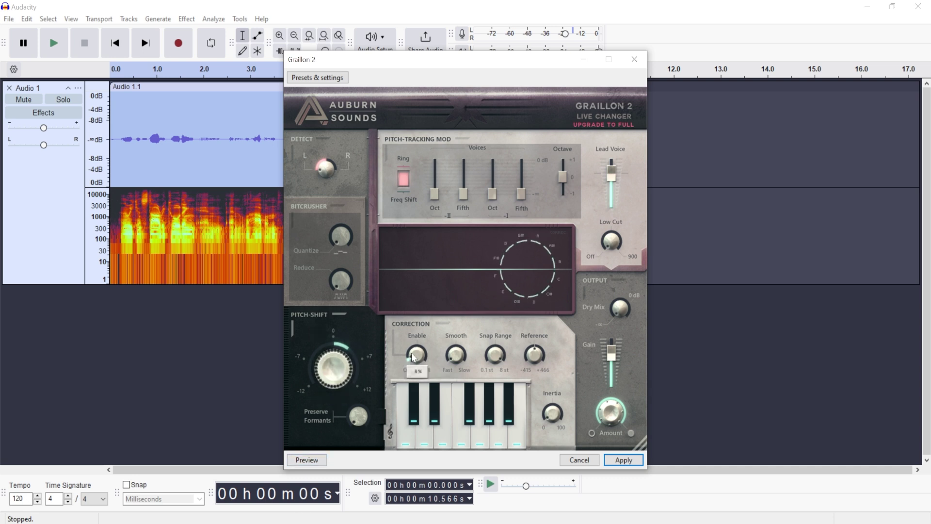
drag(411, 362, 412, 353)
drag(433, 316, 446, 291)
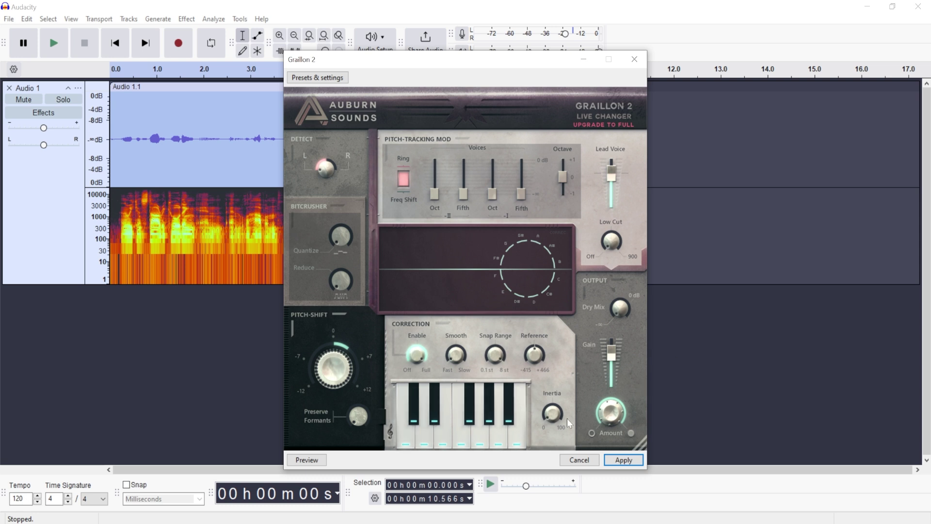
click(318, 460)
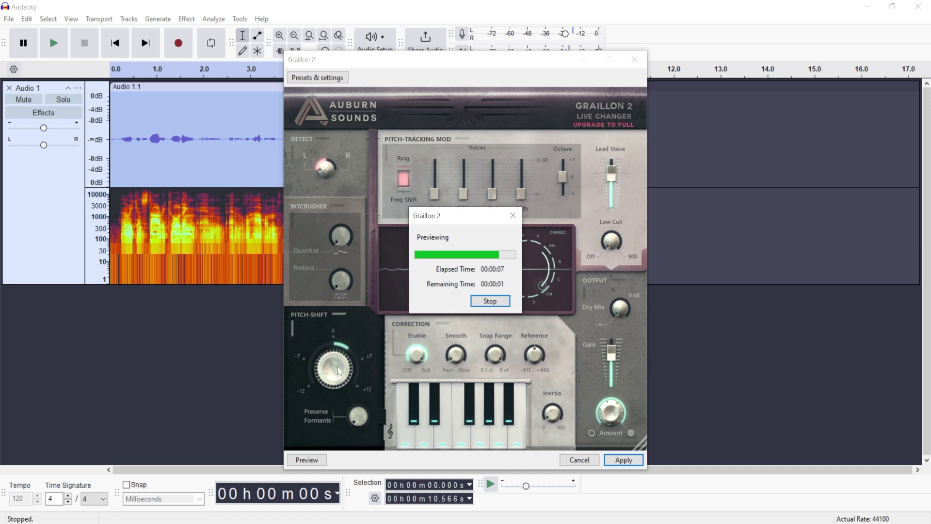
click(491, 301)
Lower Pitch-Shift to -3.18 st, preview again, apply the effect, and deselect the clip
drag(349, 353, 333, 419)
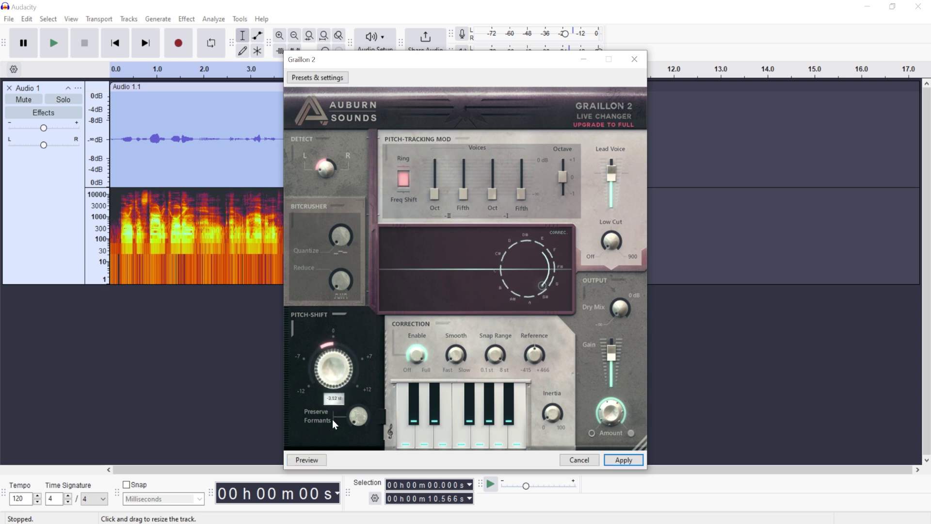
click(309, 461)
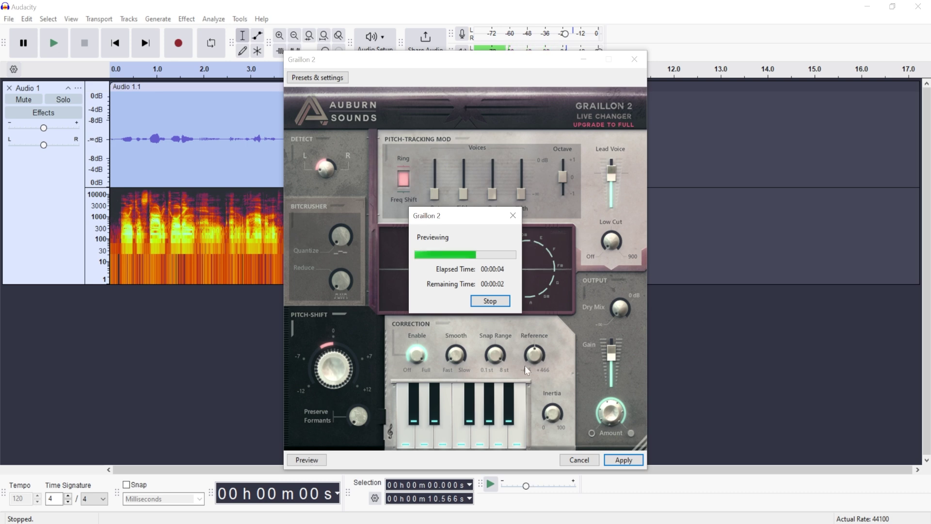
click(491, 303)
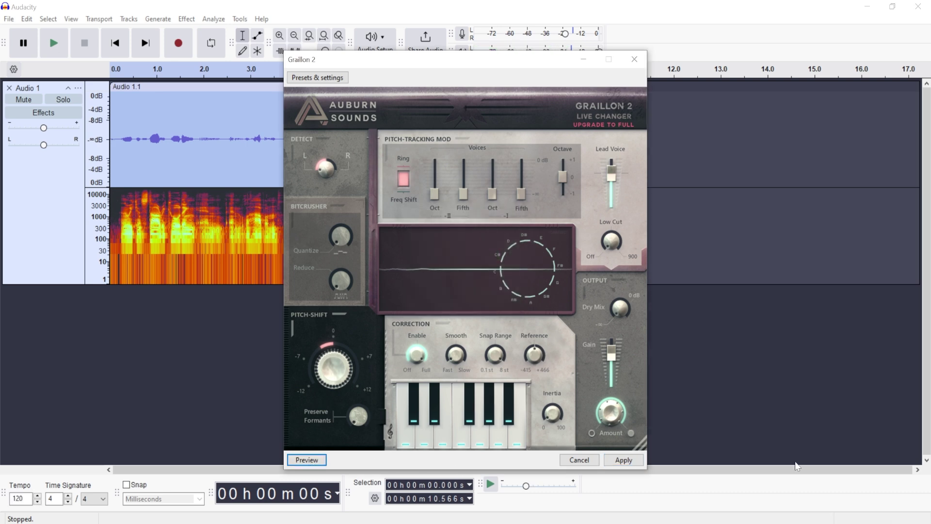
click(623, 461)
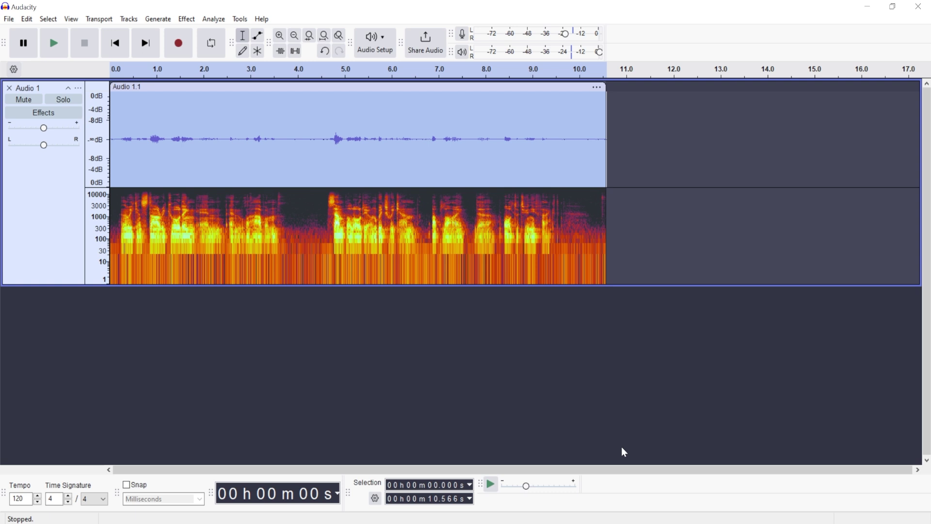
click(571, 400)
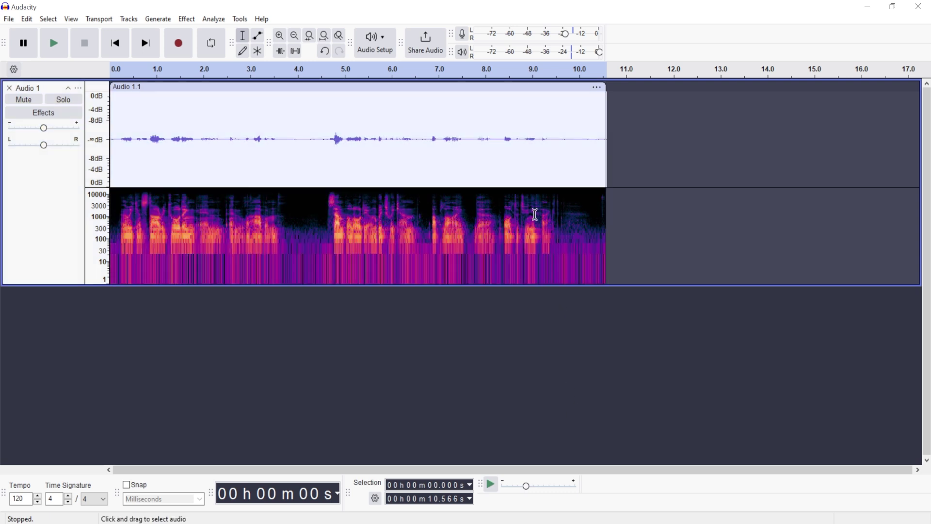